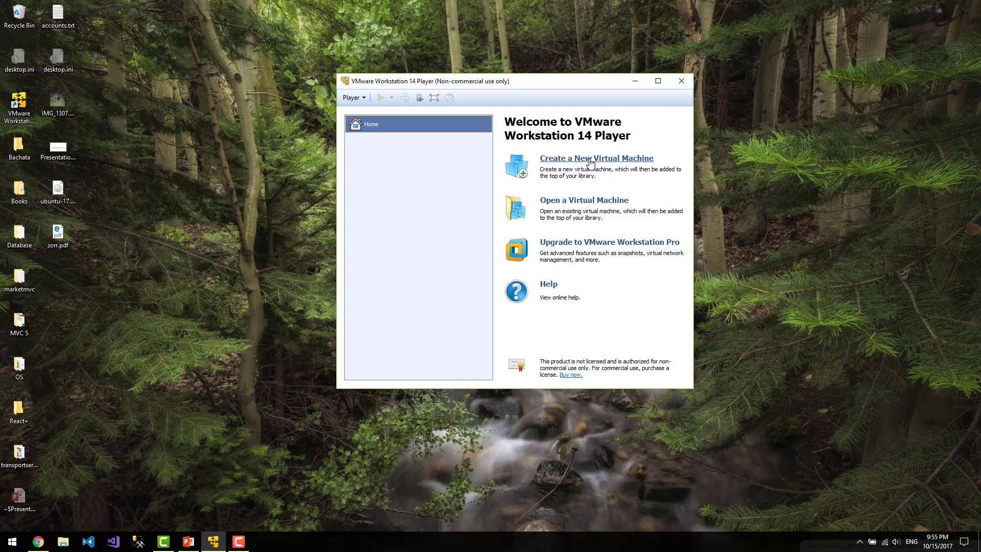
Create a new VM that installs from the Desktop's ubuntu-17.04-desktop-amd64.iso disc image
{"action": "left_click", "coordinate": [591, 162]}
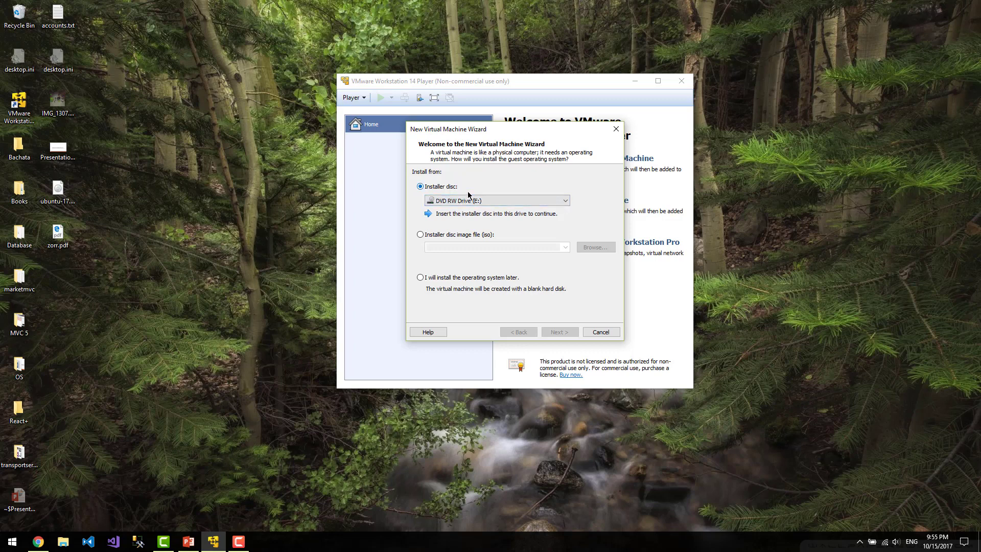
{"action": "left_click", "coordinate": [433, 236]}
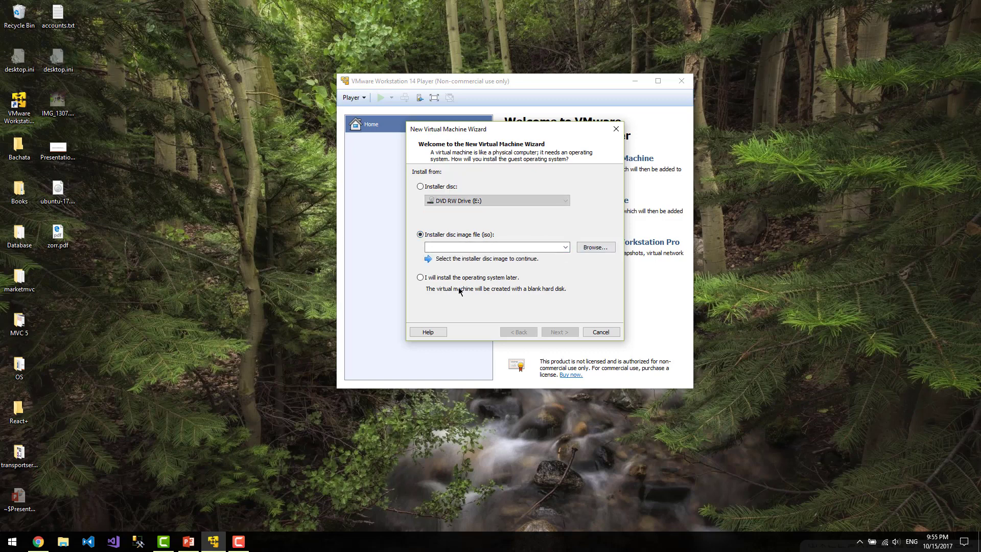
{"action": "left_click", "coordinate": [592, 248]}
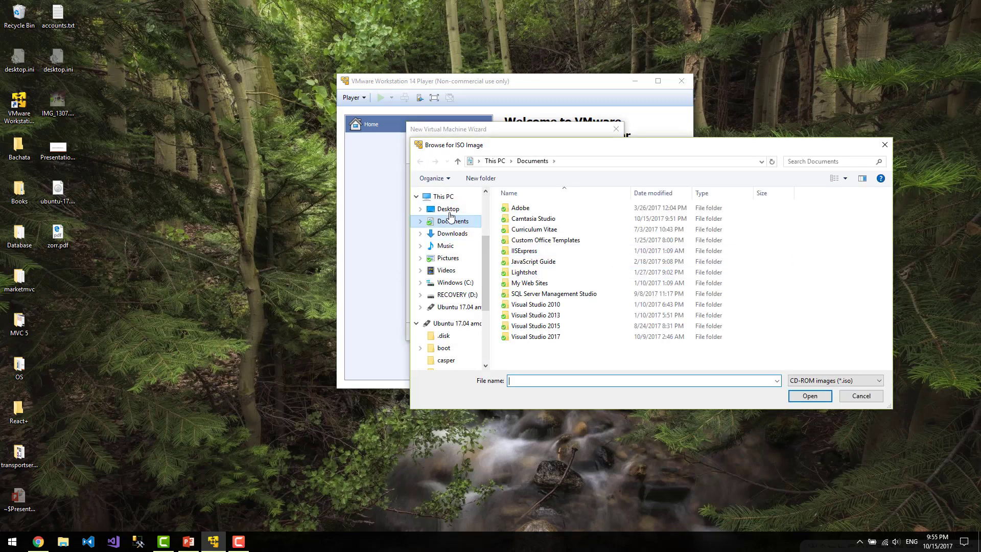
{"action": "left_click", "coordinate": [449, 210]}
{"action": "left_click_drag", "start_coordinate": [553, 144], "coordinate": [505, 128]}
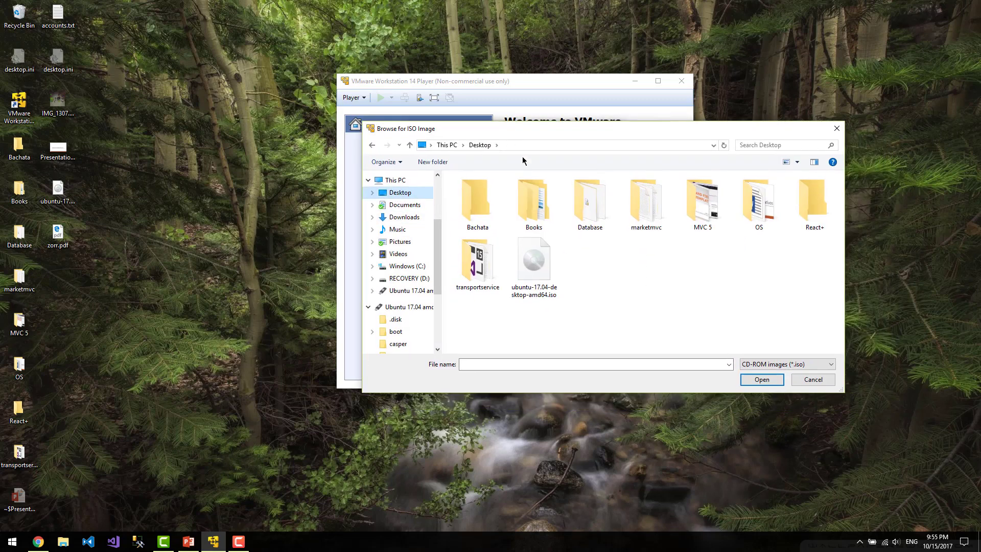
{"action": "double_click", "coordinate": [538, 268]}
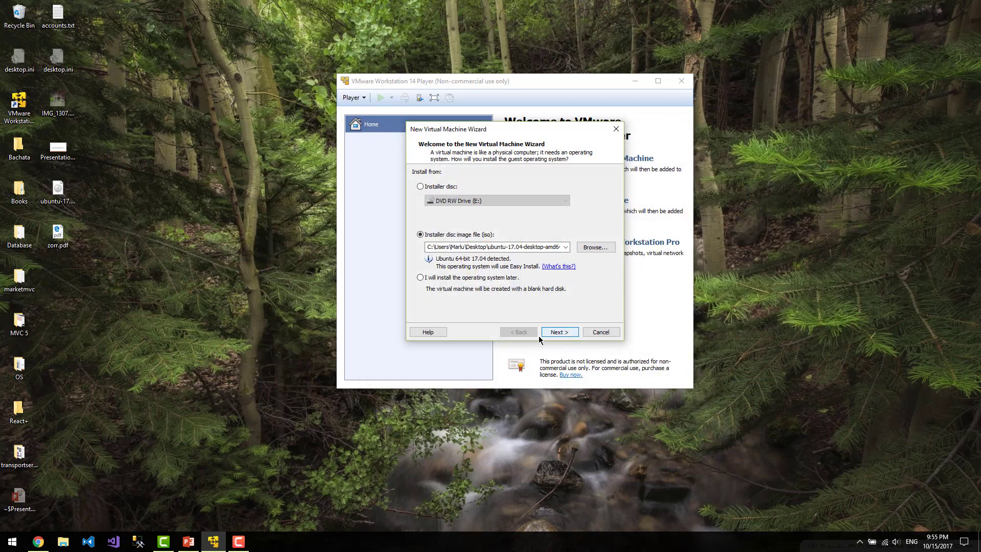
Enter the Easy Install full name, user name and password, then advance to machine naming
{"action": "left_click", "coordinate": [560, 332]}
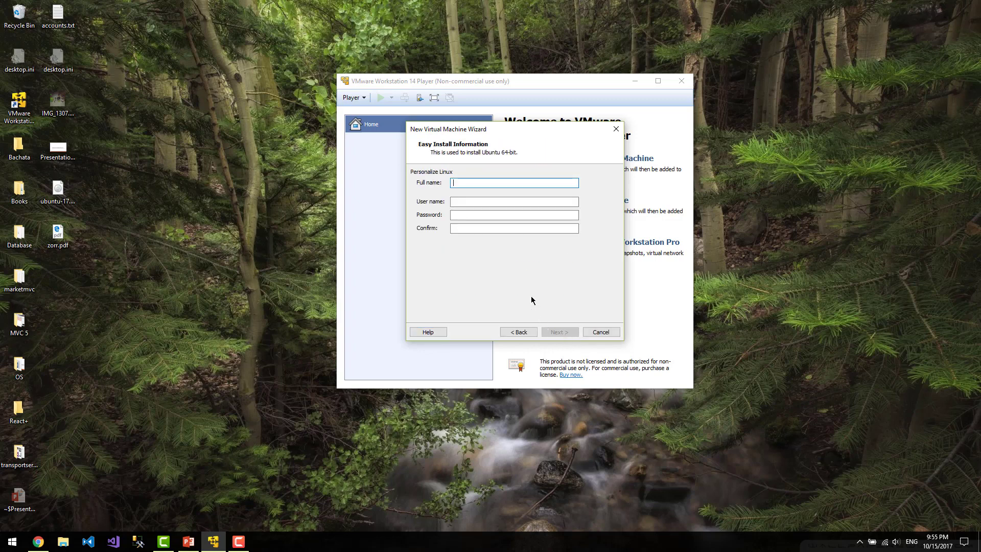
{"action": "type", "text": "mastrik"}
{"action": "key", "text": "BackSpace"}
{"action": "key", "text": "BackSpace"}
{"action": "key", "text": "BackSpace"}
{"action": "key", "text": "BackSpace"}
{"action": "key", "text": "BackSpace"}
{"action": "key", "text": "BackSpace"}
{"action": "left_click", "coordinate": [478, 185]}
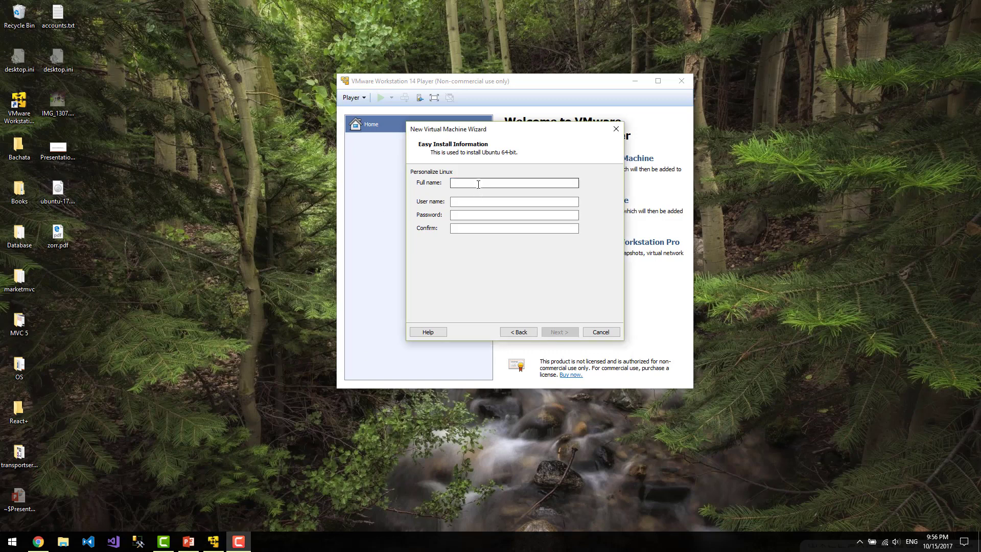
{"action": "type", "text": "Mas"}
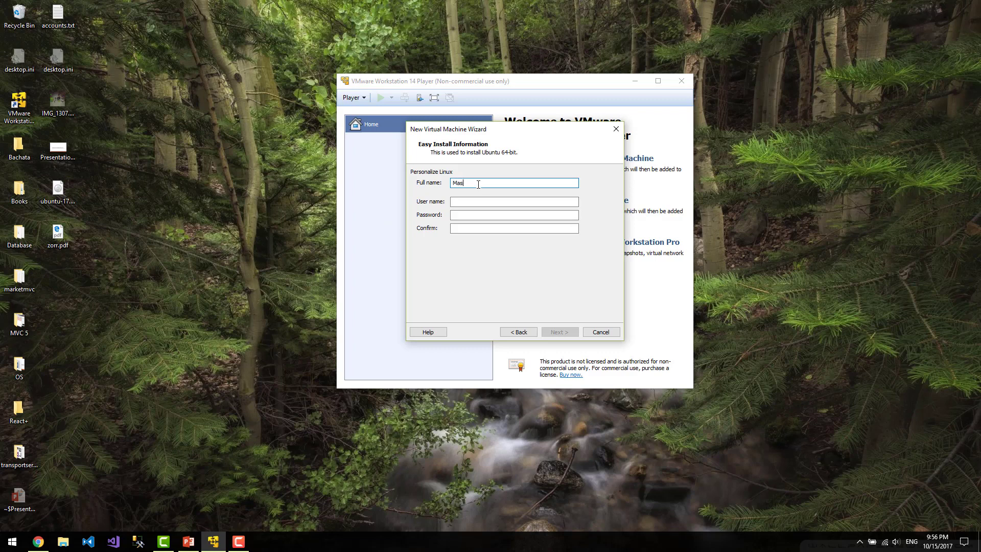
{"action": "type", "text": "tiksoul"}
{"action": "key", "text": "Tab"}
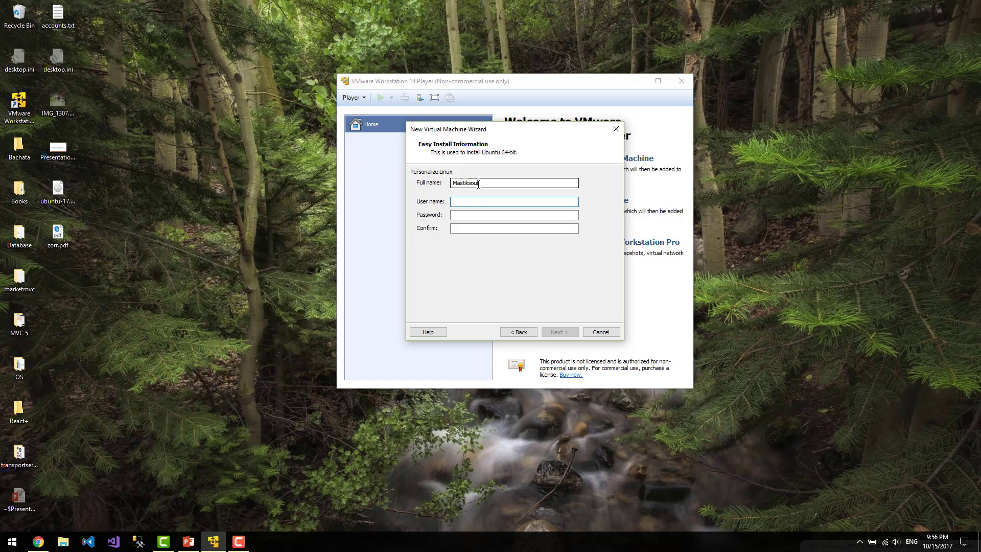
{"action": "type", "text": "mastiksoyl"}
{"action": "key", "text": "Tab"}
{"action": "type", "text": "1"}
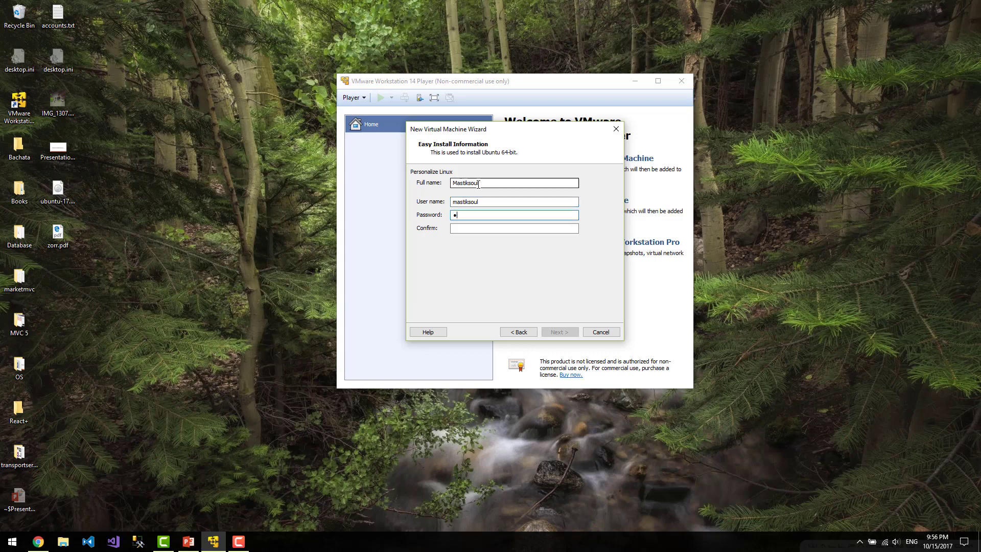
{"action": "type", "text": "23456789123456789"}
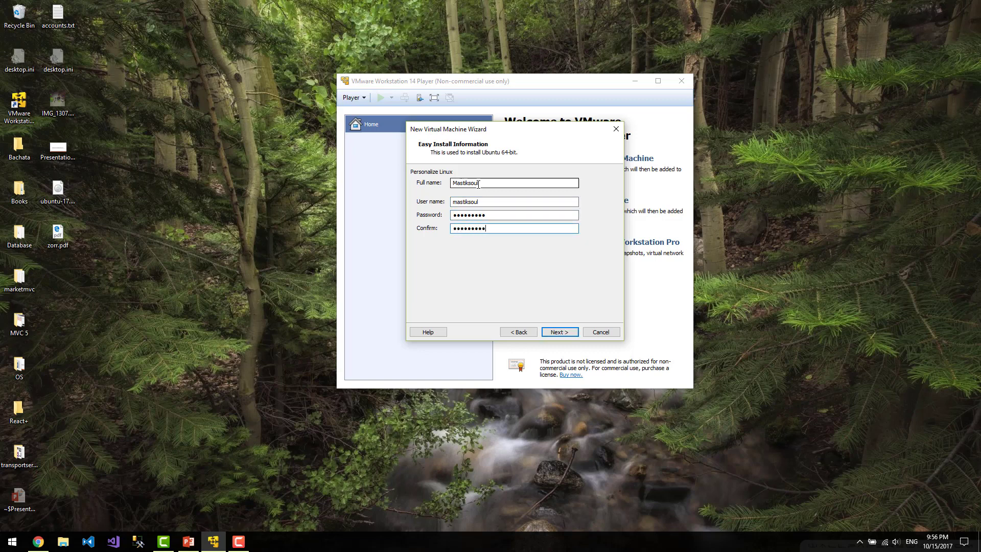
{"action": "left_click", "coordinate": [559, 332]}
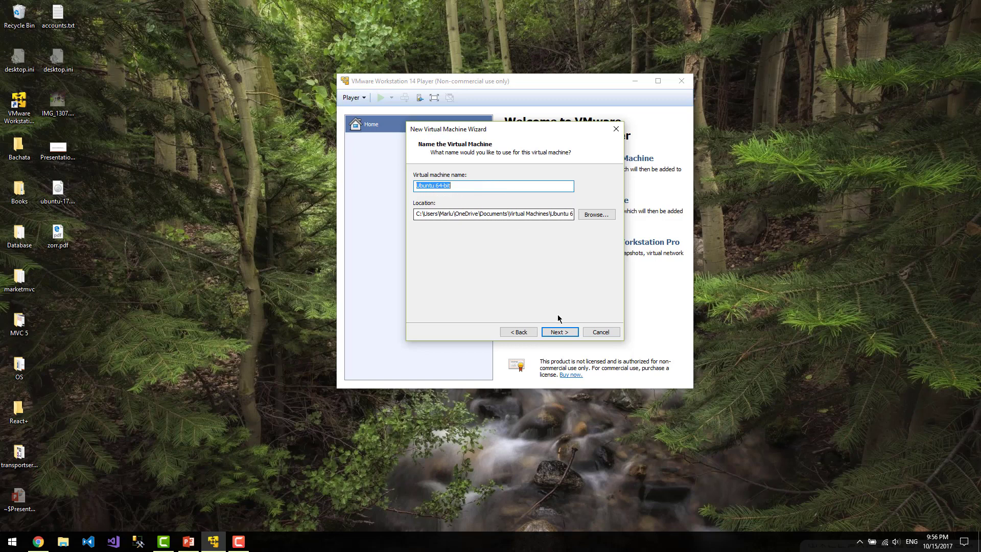
Accept the name Ubuntu 64-bit and a 20 GB split disk, then review the summary
{"action": "left_click", "coordinate": [560, 332]}
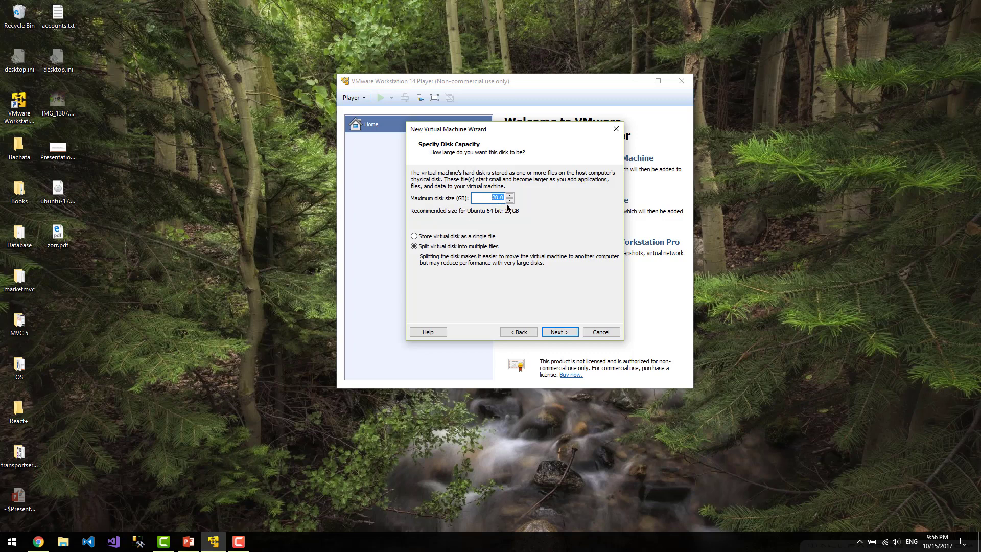
{"action": "left_click", "coordinate": [563, 332]}
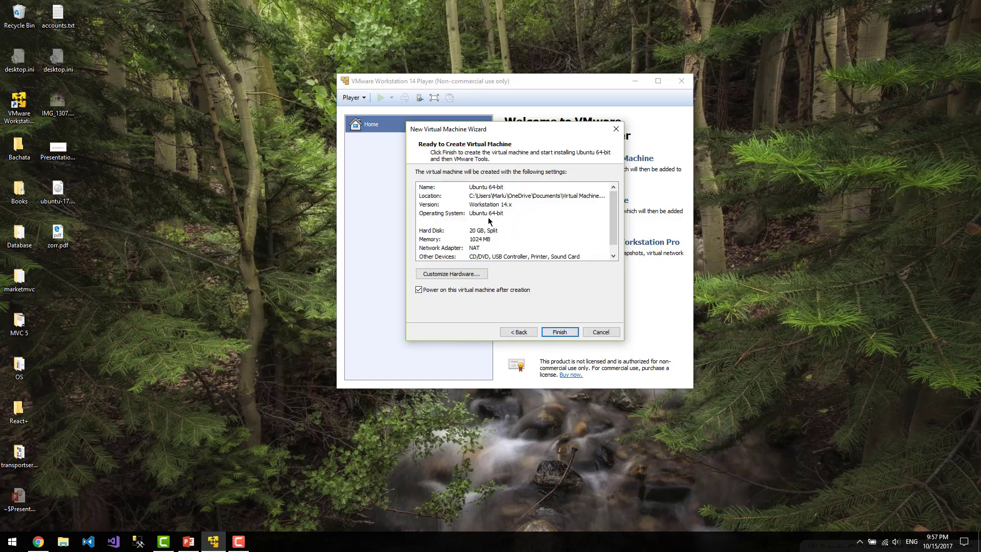
{"action": "scroll", "coordinate": [501, 222], "scroll_direction": "down", "scroll_amount": 1}
{"action": "scroll", "coordinate": [502, 222], "scroll_direction": "up", "scroll_amount": 1}
{"action": "scroll", "coordinate": [522, 219], "scroll_direction": "down", "scroll_amount": 1}
{"action": "scroll", "coordinate": [522, 219], "scroll_direction": "up", "scroll_amount": 1}
Finish the wizard to power on the Ubuntu VM, reposition its window and dismiss the Easy Install bar
{"action": "left_click", "coordinate": [560, 333]}
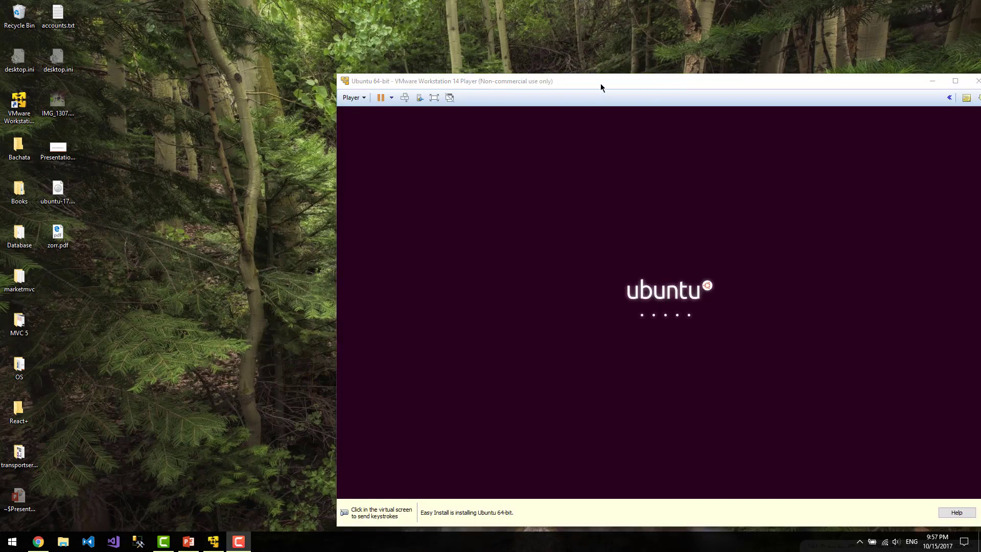
{"action": "left_click_drag", "start_coordinate": [602, 86], "coordinate": [482, 56]}
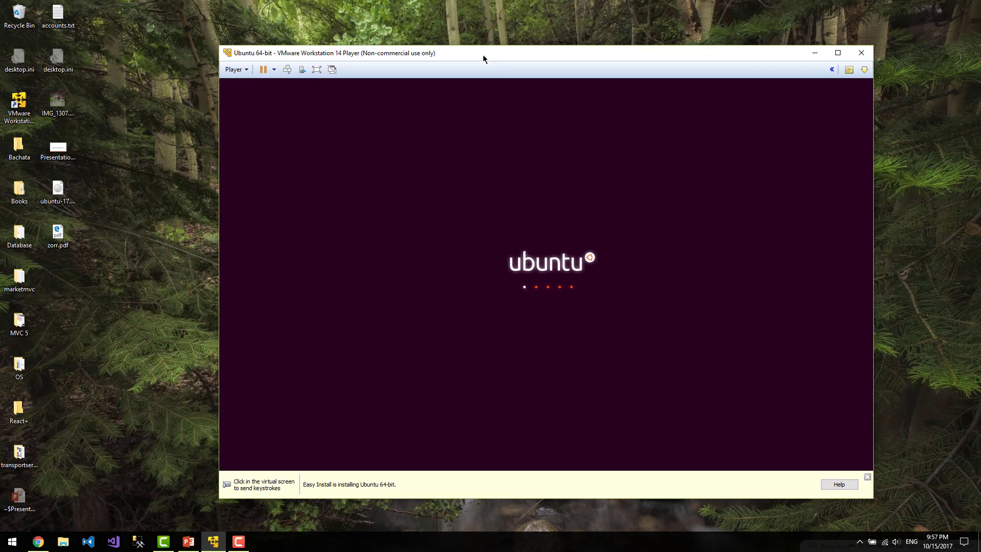
{"action": "left_click", "coordinate": [867, 478]}
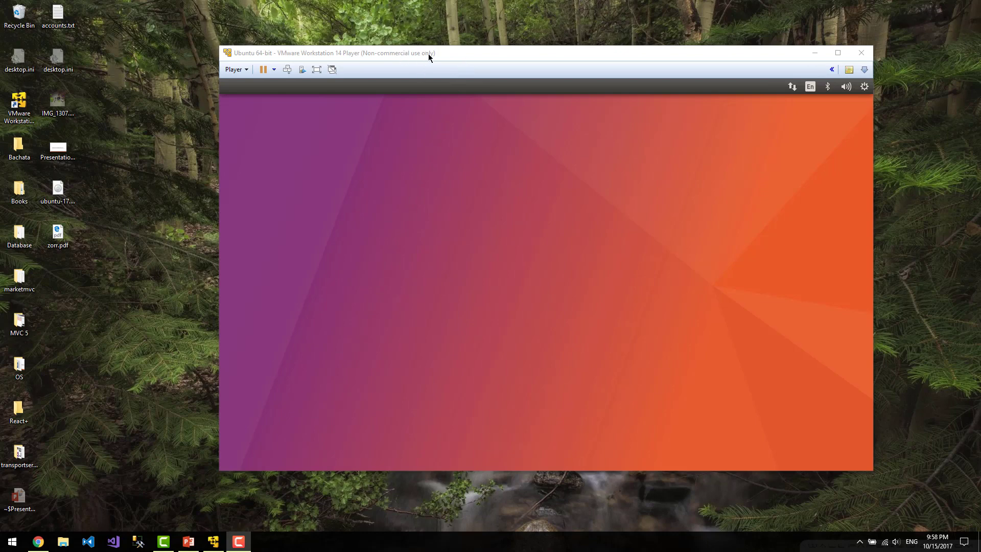
Maximize the VMware Player window while Ubuntu copies files
{"action": "left_click", "coordinate": [839, 53]}
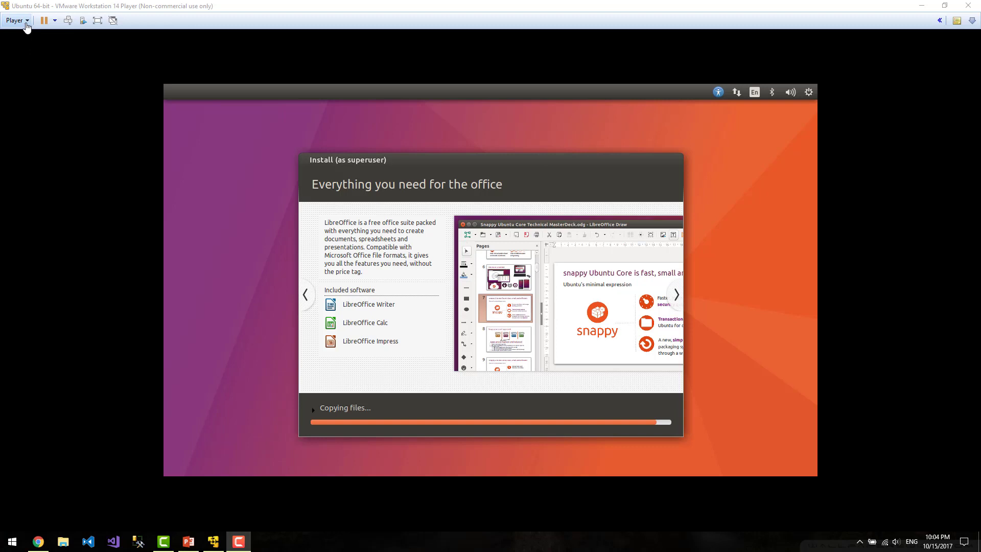
Browse the Player menu's Power, Removable Devices and Manage submenus
{"action": "left_click", "coordinate": [26, 23]}
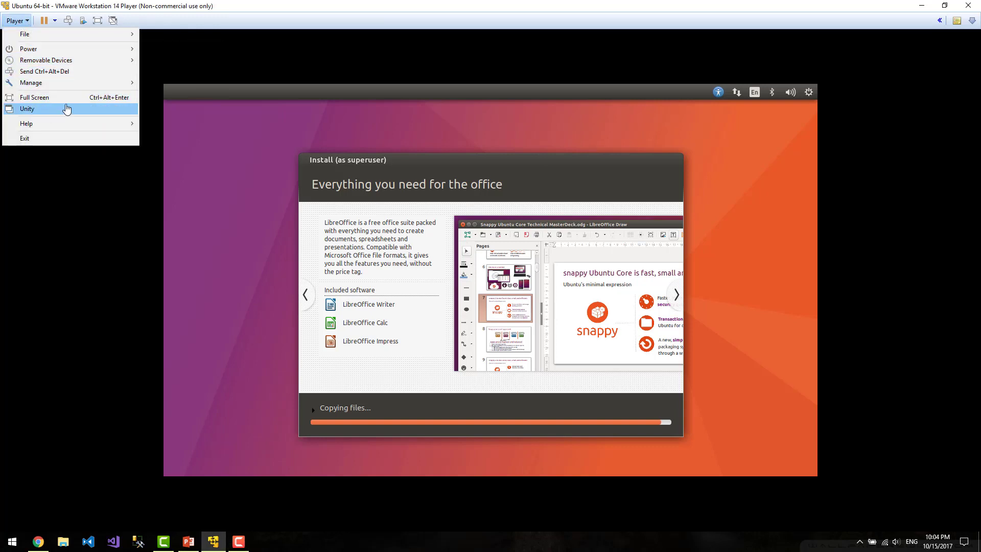
{"action": "mouse_move", "coordinate": [60, 47]}
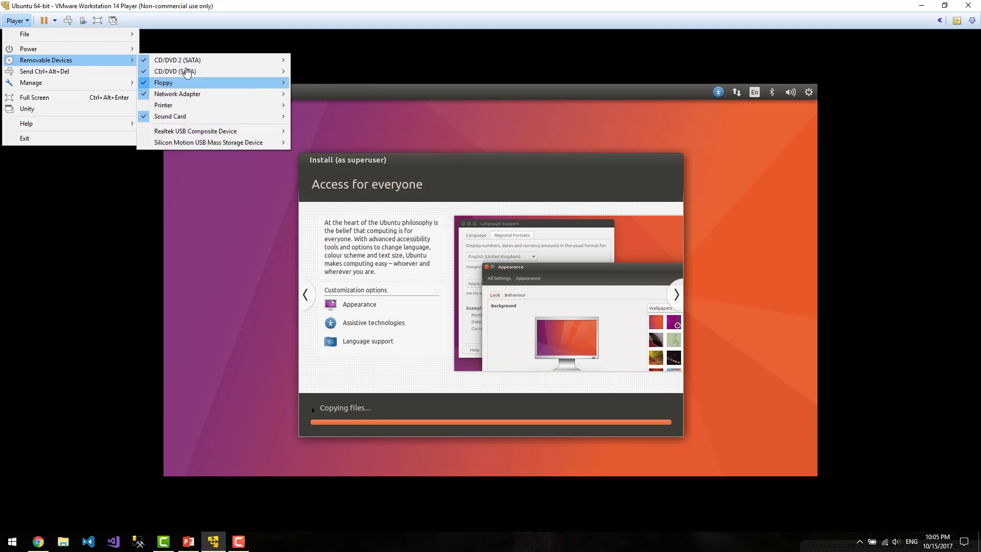
{"action": "mouse_move", "coordinate": [203, 65]}
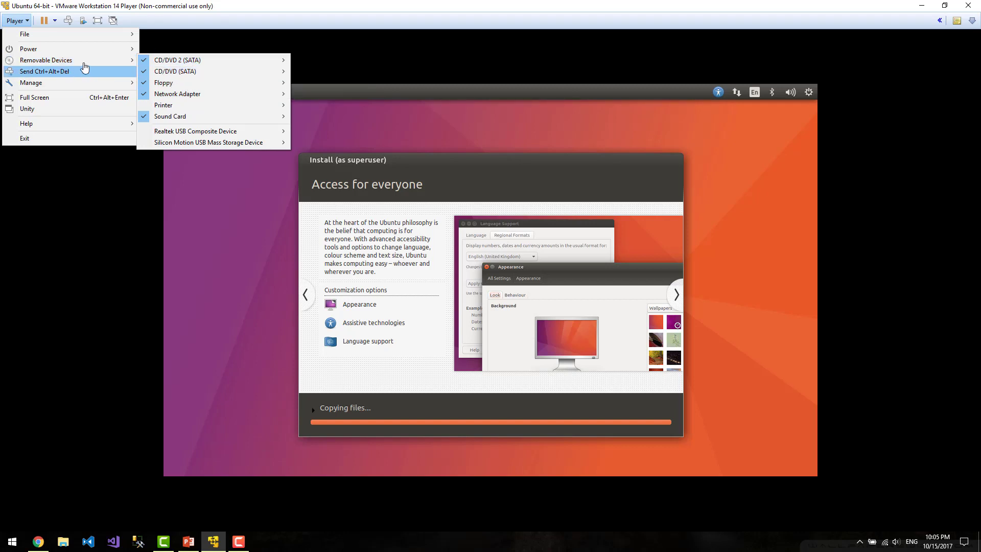
{"action": "mouse_move", "coordinate": [68, 87]}
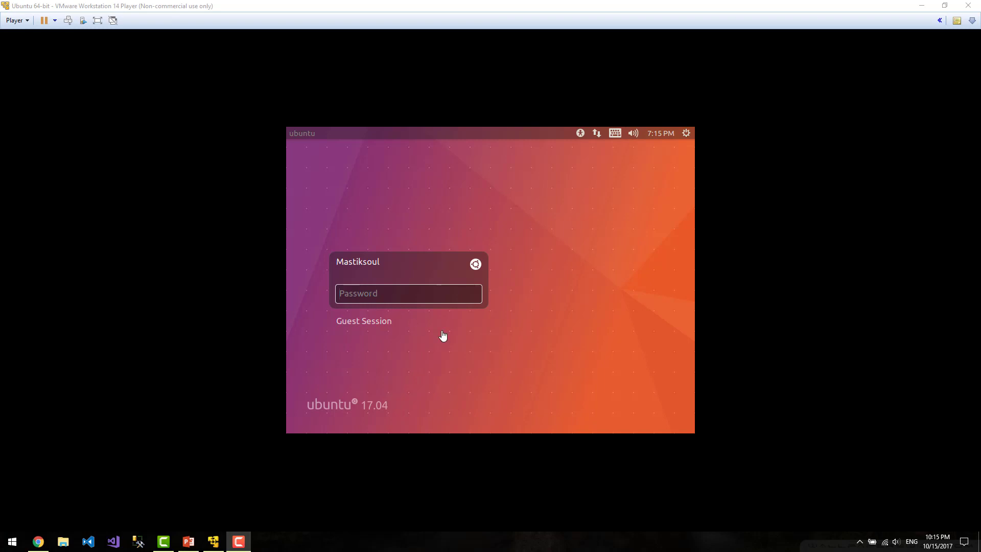
Log in to Ubuntu with the account password and open a Terminal with Ctrl+Alt+T
{"action": "left_click", "coordinate": [408, 292]}
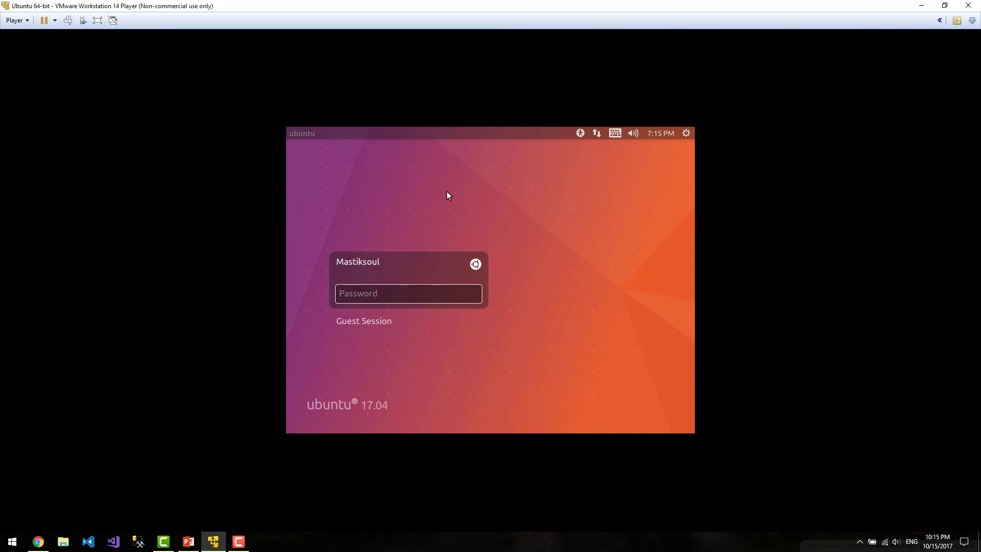
{"action": "type", "text": "••"}
{"action": "key", "text": "Return"}
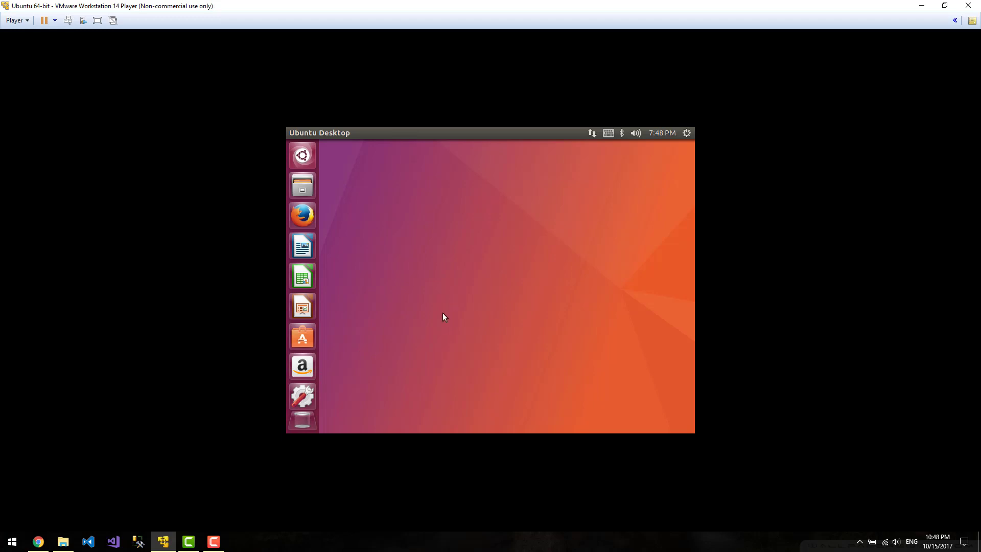
{"action": "key", "text": "ctrl+alt+t"}
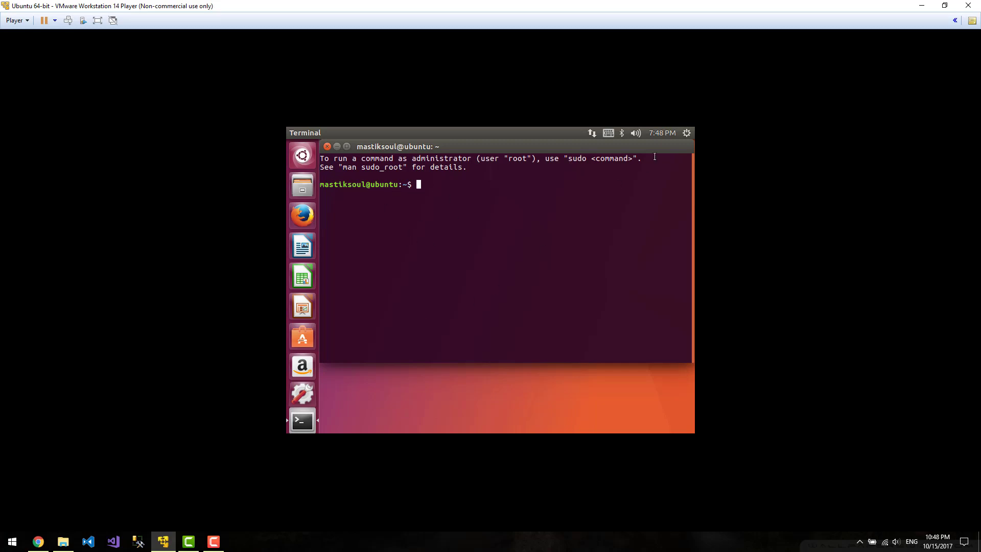
Close Terminal and shut down the Ubuntu guest from its system menu, confirming Shut Down
{"action": "left_click", "coordinate": [327, 148]}
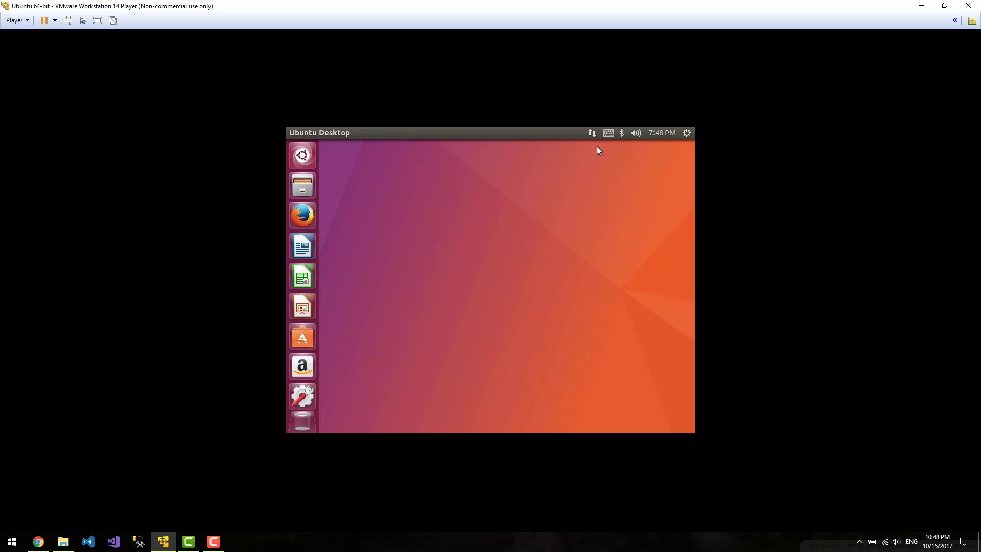
{"action": "left_click", "coordinate": [687, 133]}
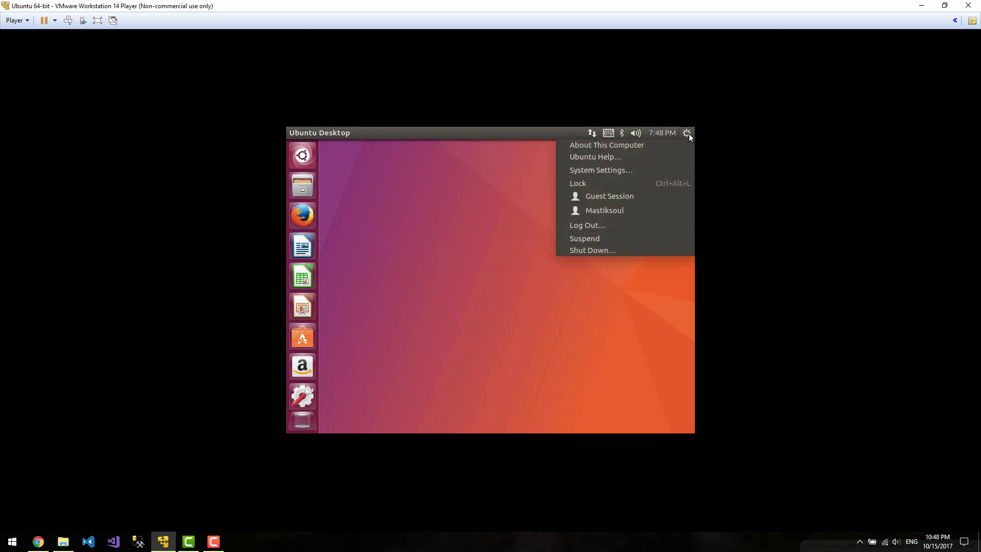
{"action": "left_click", "coordinate": [16, 20]}
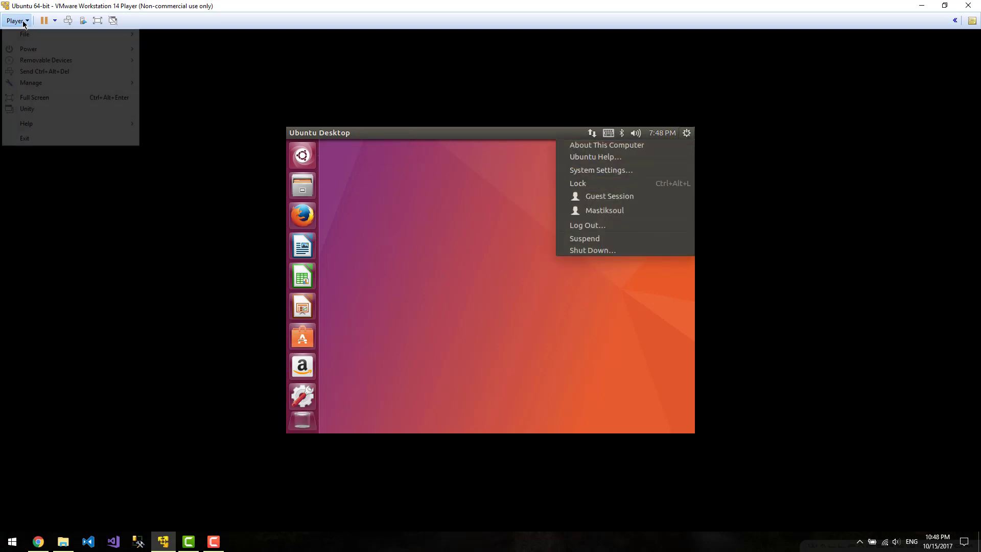
{"action": "left_click", "coordinate": [577, 285]}
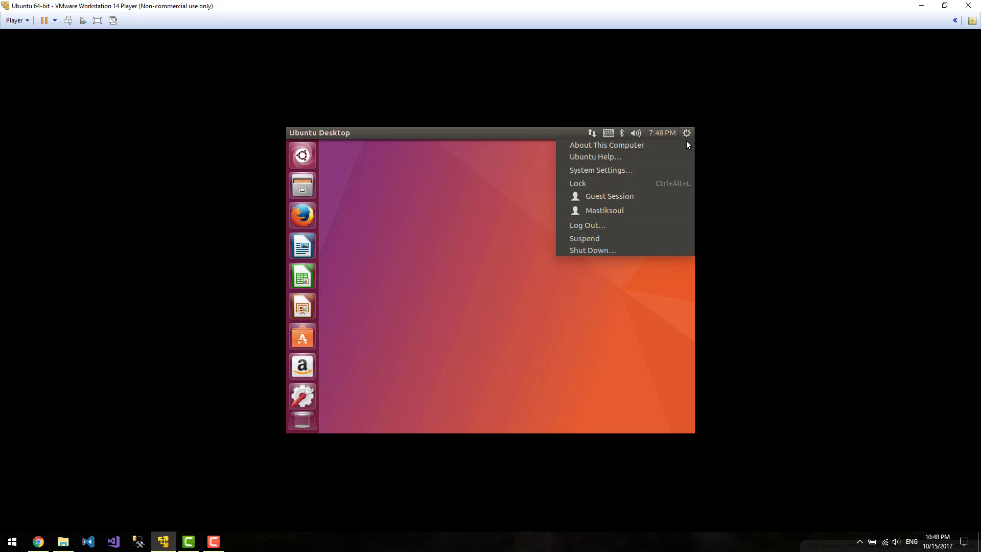
{"action": "left_click", "coordinate": [611, 252]}
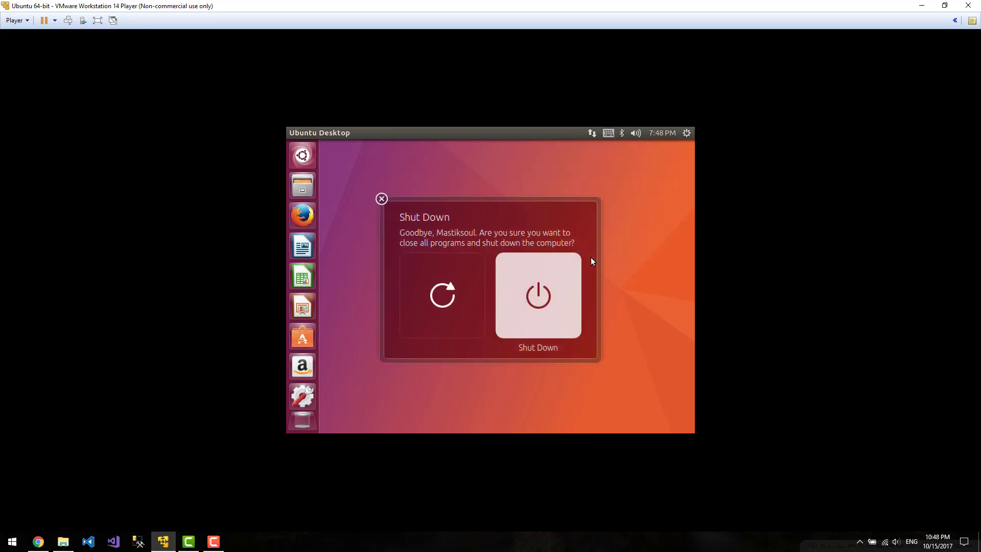
{"action": "left_click", "coordinate": [547, 300]}
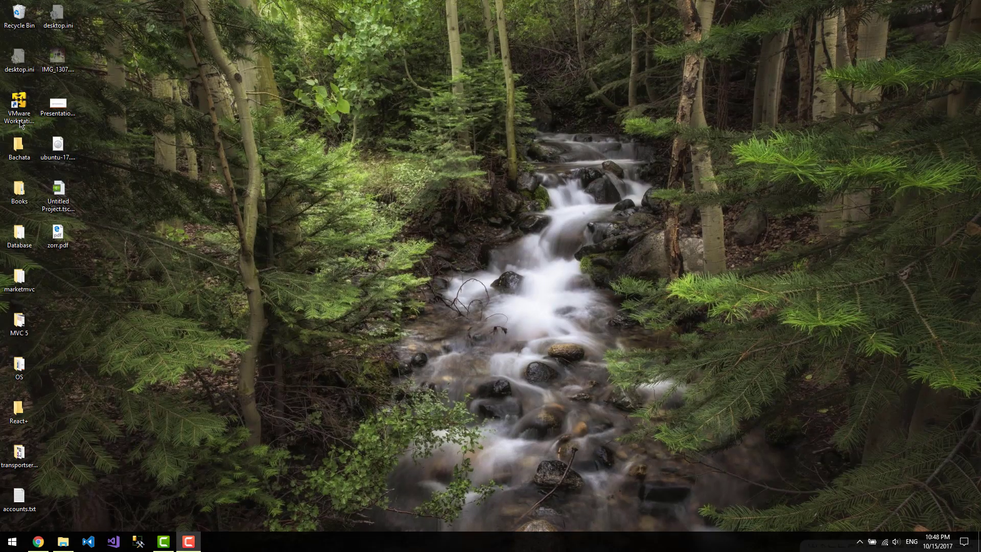
Relaunch VMware Player, power on the Ubuntu 64-bit VM from the library and maximize it
{"action": "left_click", "coordinate": [860, 545]}
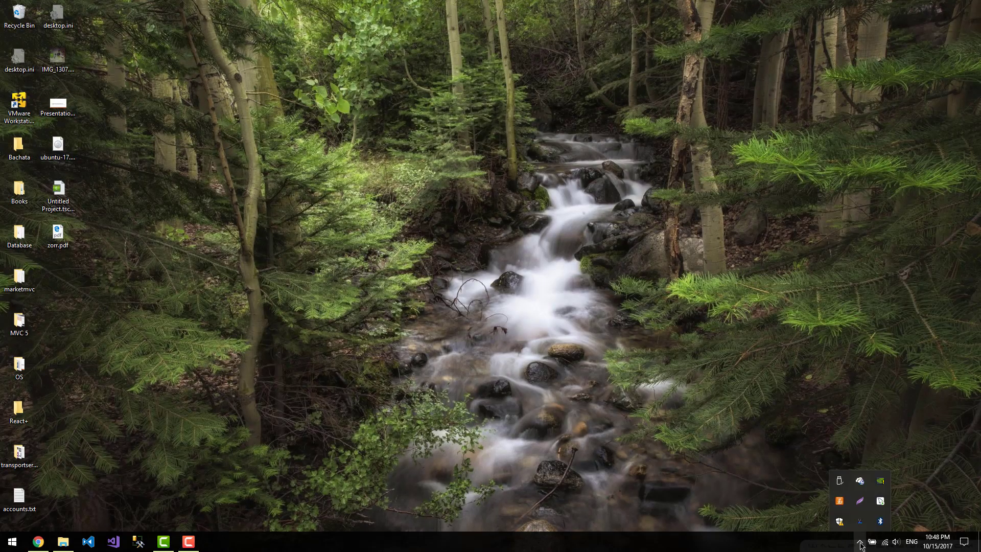
{"action": "left_click", "coordinate": [860, 545]}
{"action": "left_click", "coordinate": [19, 109]}
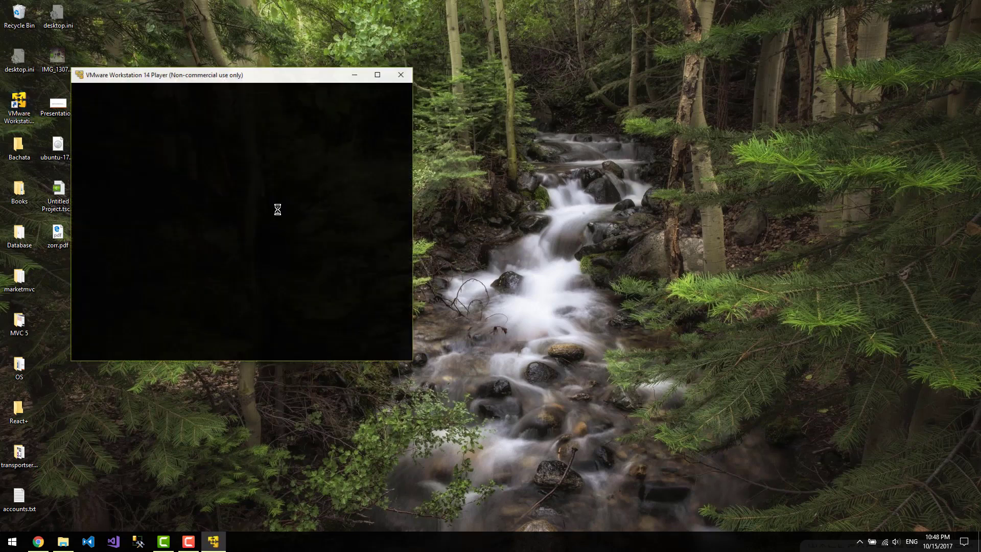
{"action": "left_click", "coordinate": [123, 136]}
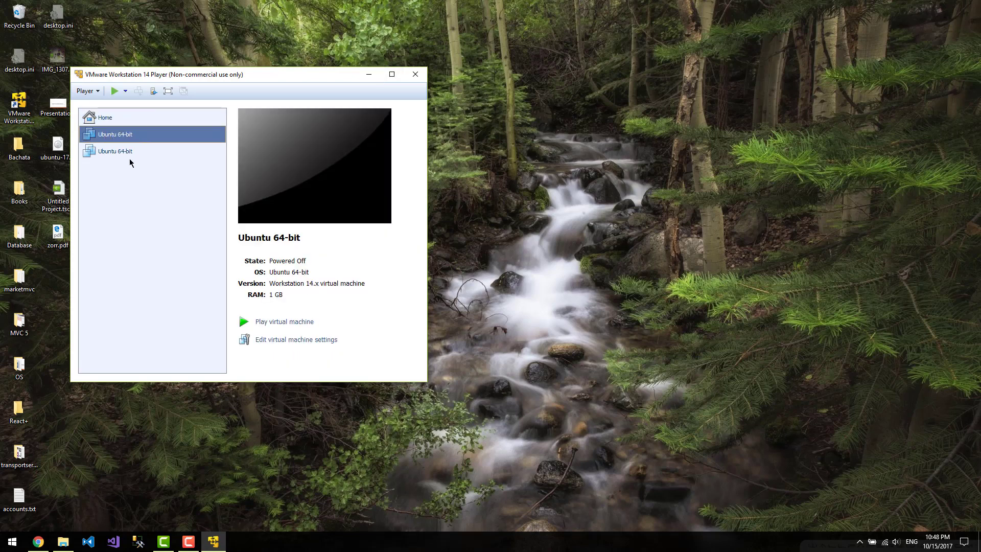
{"action": "double_click", "coordinate": [125, 137]}
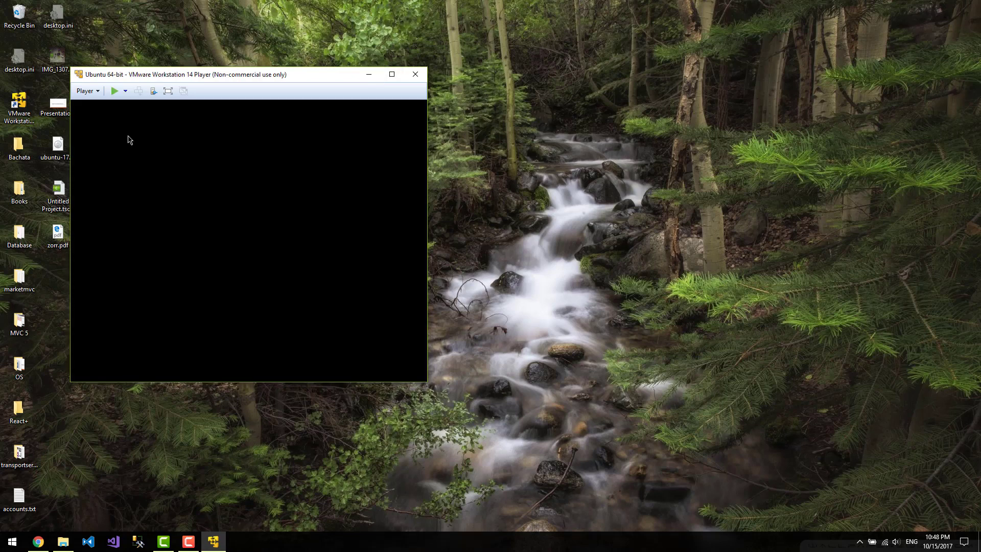
{"action": "left_click", "coordinate": [391, 74]}
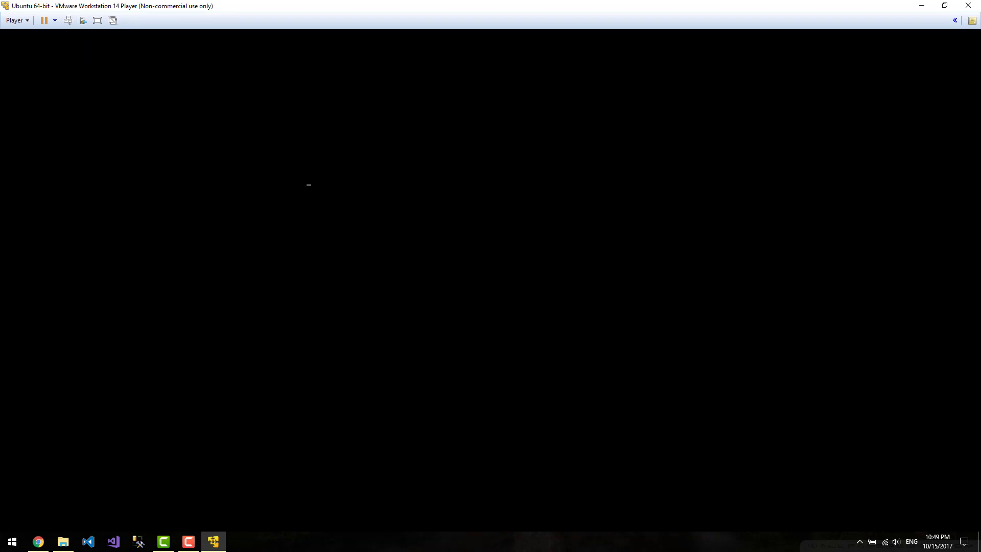
Release input with F9, then log in to Ubuntu, retyping the password after a failed attempt
{"action": "key", "text": "F9"}
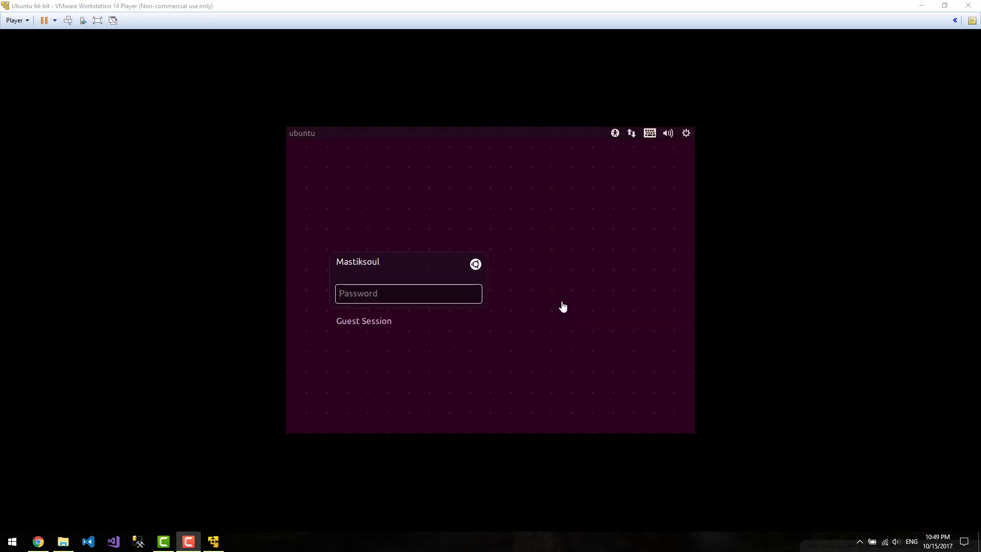
{"action": "left_click", "coordinate": [435, 297]}
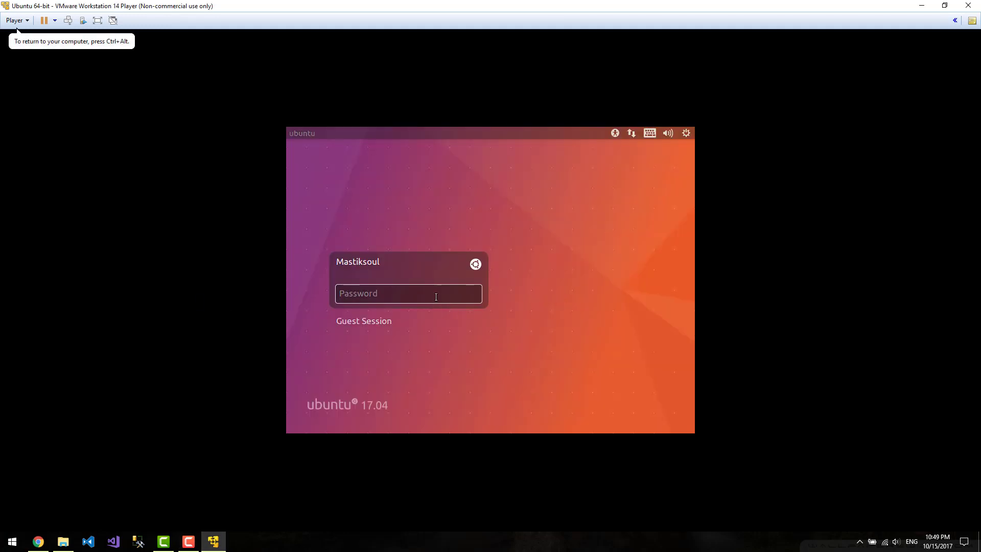
{"action": "type", "text": "•••••••"}
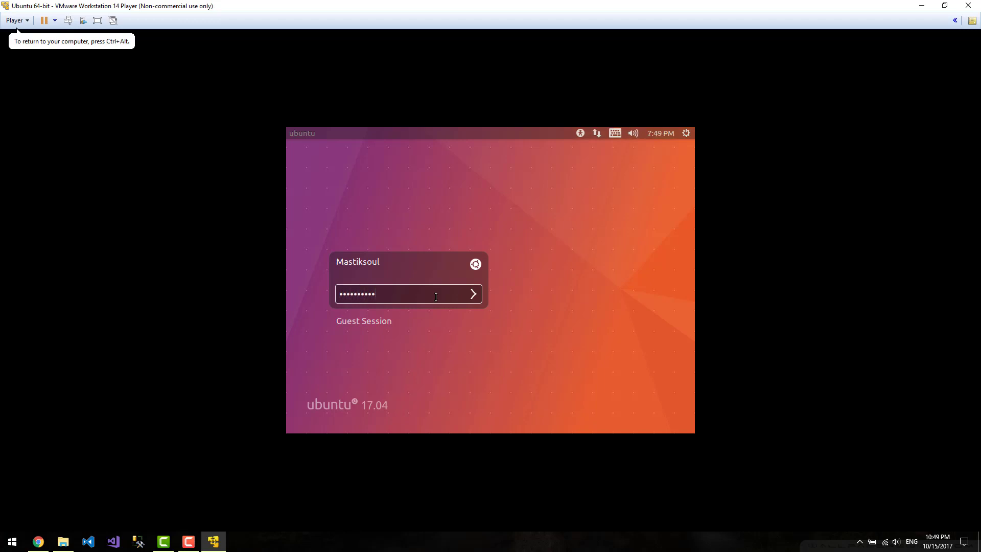
{"action": "type", "text": "•••"}
{"action": "key", "text": "Return"}
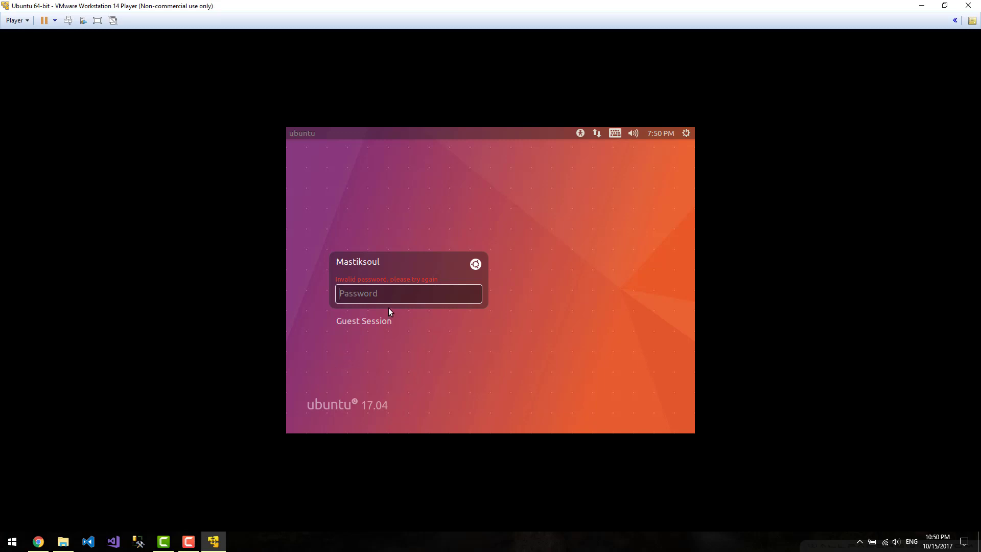
{"action": "type", "text": "••••••••"}
{"action": "key", "text": "Return"}
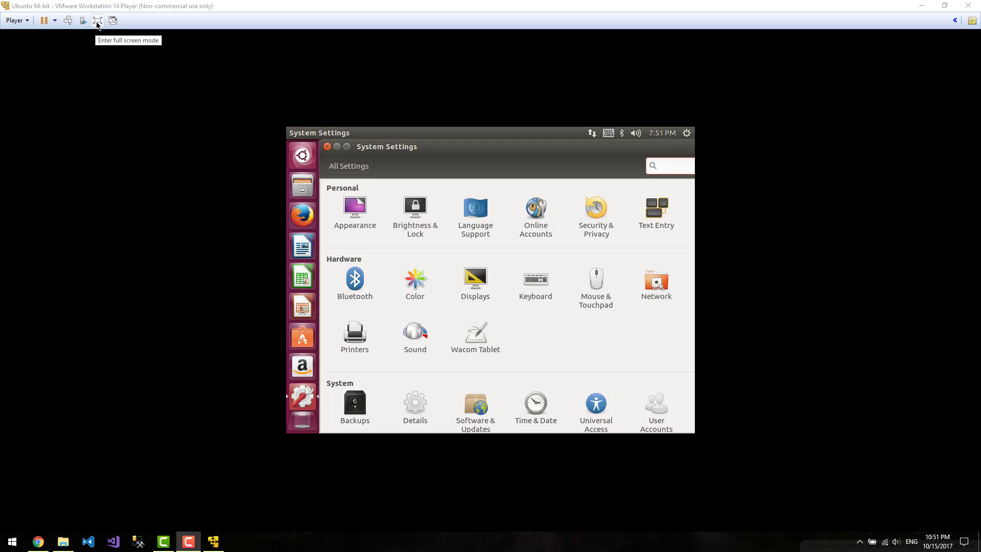
Put the Ubuntu 17.04 guest in full screen and close System Settings, leaving the empty desktop
{"action": "left_click", "coordinate": [97, 24]}
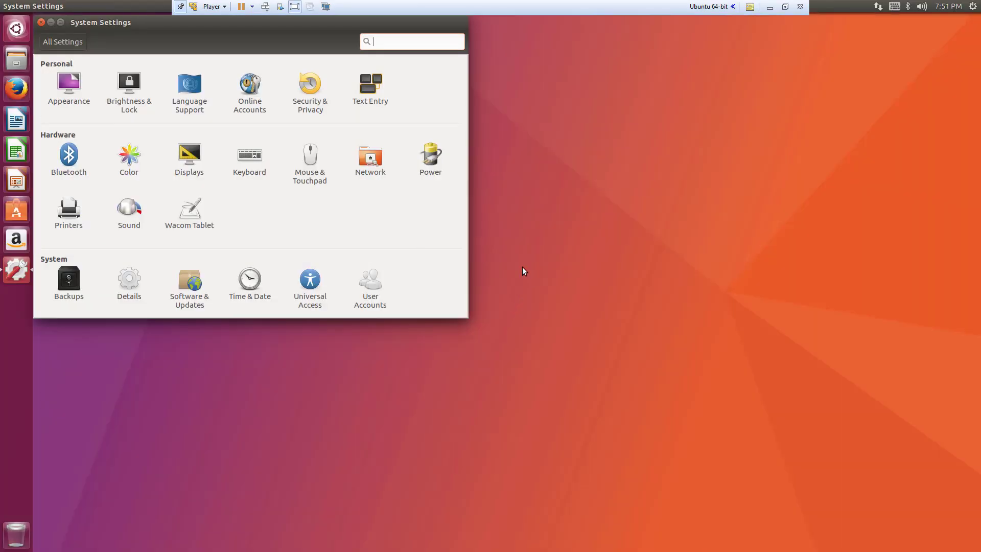
{"action": "left_click", "coordinate": [40, 23]}
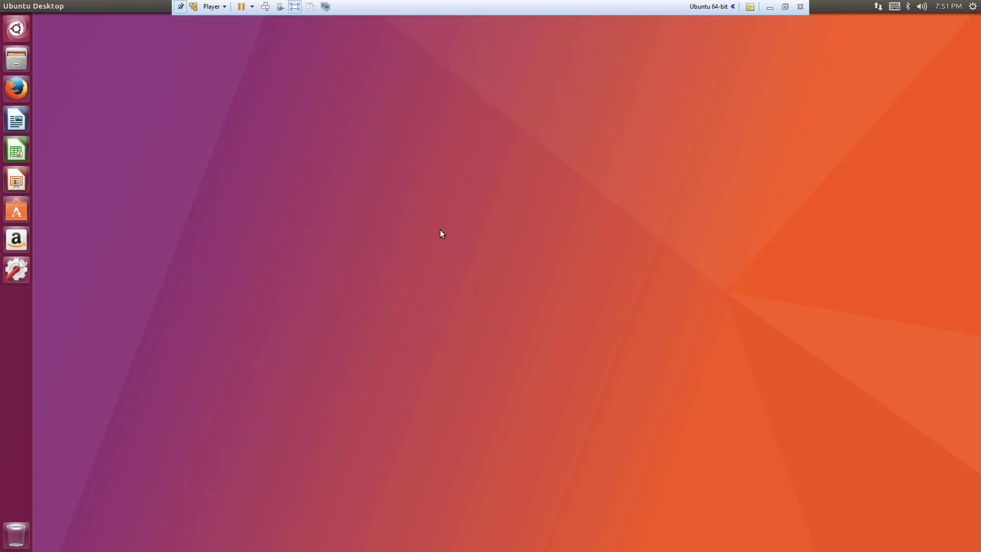
{"action": "left_click_drag", "start_coordinate": [197, 147], "coordinate": [915, 415]}
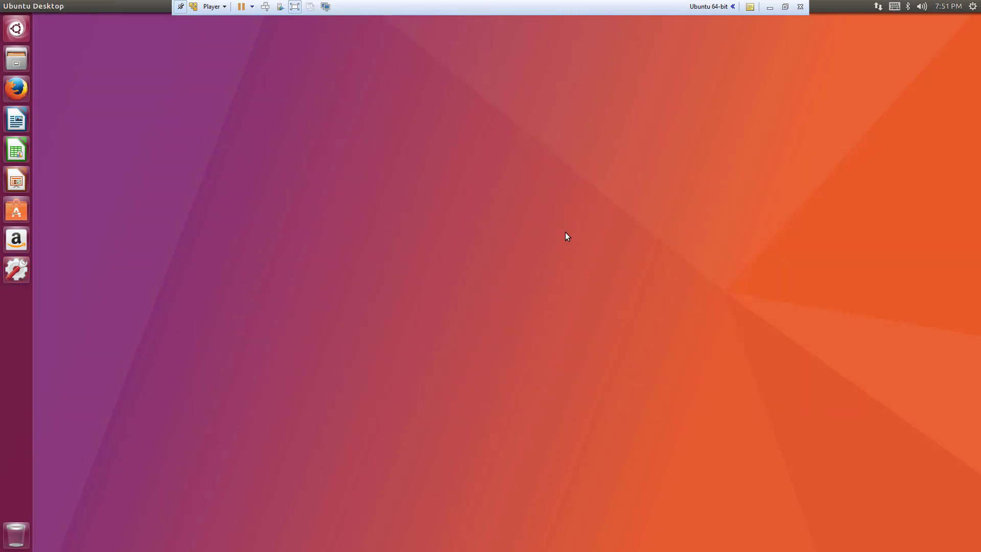